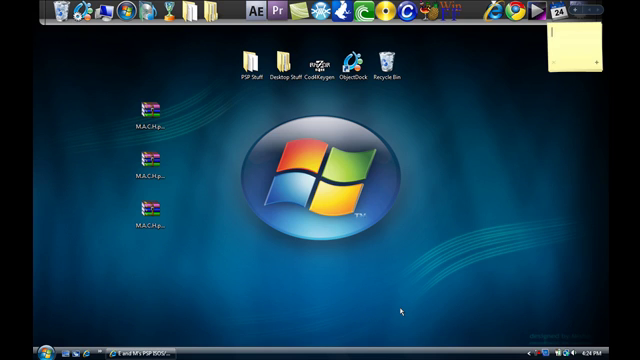
# - Extract the three M.A.C.H .rar parts onto the desktop with WinRAR's Extract Here
pyautogui.moveTo(128, 107)
pyautogui.mouseDown()
pyautogui.moveTo(168, 224)
pyautogui.moveTo(172, 264)
pyautogui.mouseUp()
pyautogui.click(138, 100)
pyautogui.moveTo(126, 83)
pyautogui.mouseDown()
pyautogui.moveTo(131, 118)
pyautogui.moveTo(128, 107)
pyautogui.moveTo(178, 250)
pyautogui.mouseUp()
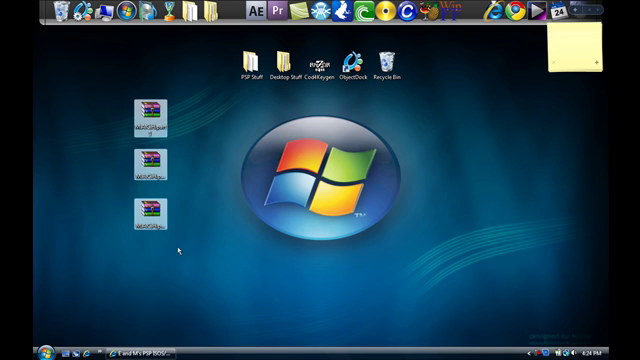
pyautogui.rightClick(141, 168)
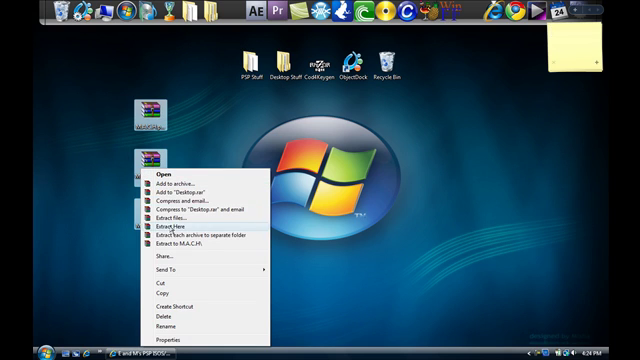
pyautogui.click(168, 226)
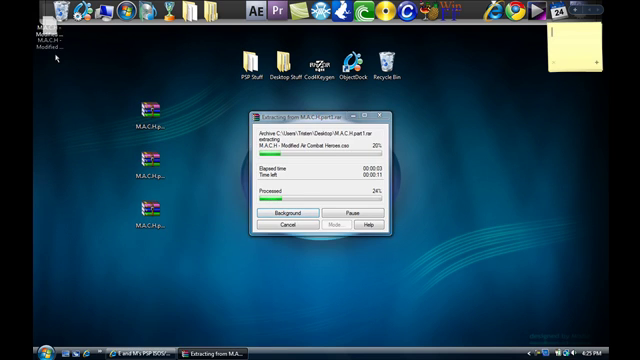
# - Move the extracted .cso aside and send the three .rar parts to the Recycle Bin
pyautogui.moveTo(48, 32); pyautogui.dragTo(48, 72)
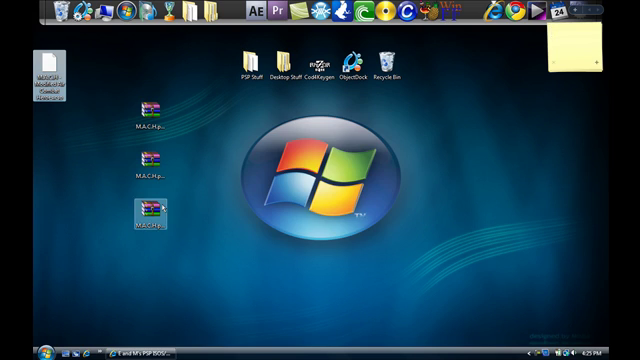
pyautogui.moveTo(142, 280); pyautogui.dragTo(176, 53)
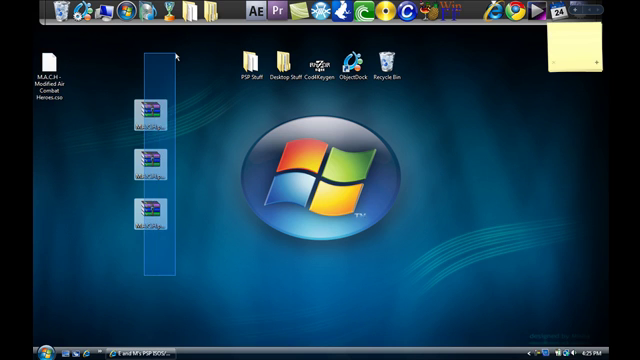
pyautogui.moveTo(150, 112)
pyautogui.mouseDown()
pyautogui.moveTo(232, 135)
pyautogui.moveTo(250, 62)
pyautogui.mouseUp()
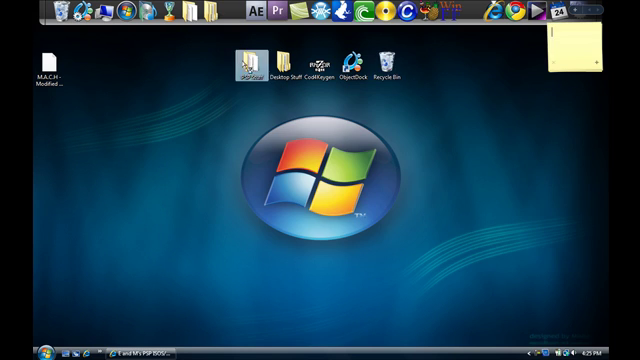
# - Move M.A.C.H - Modified Air Combat Heroes.cso into PSP Stuff > Psp Iso's
pyautogui.doubleClick(250, 62)
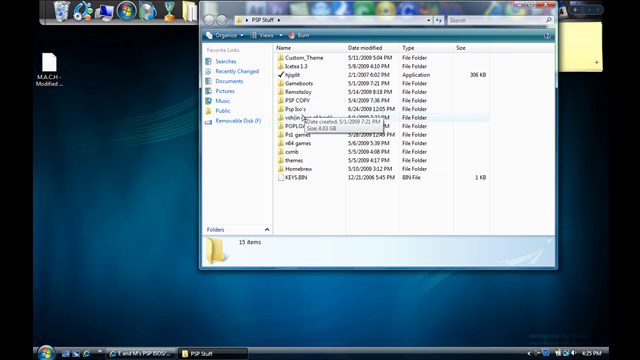
pyautogui.doubleClick(295, 109)
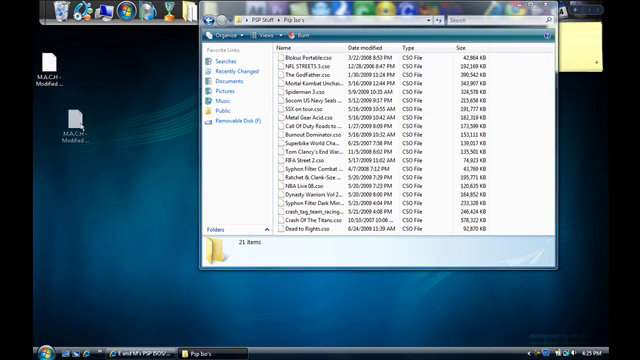
pyautogui.moveTo(48, 65); pyautogui.dragTo(300, 238)
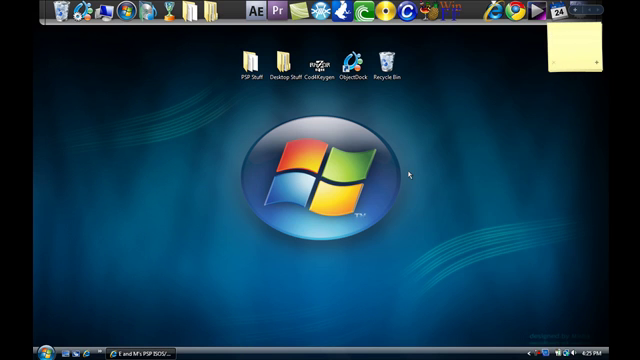
pyautogui.click(543, 352)
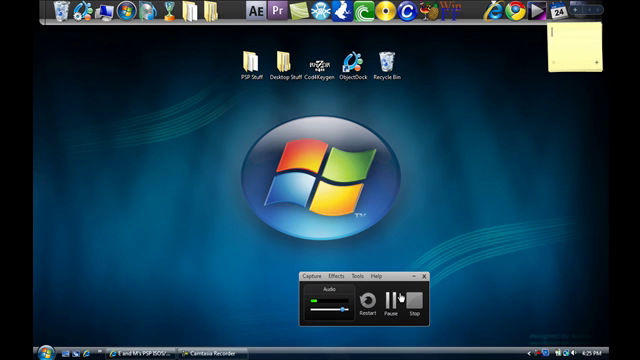